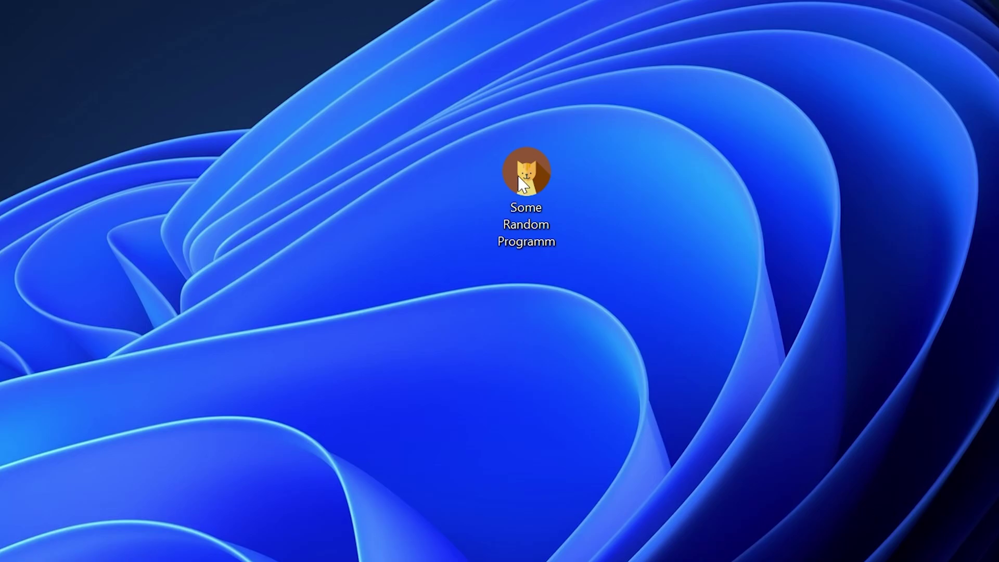
Step: Run Being a cat simulator.exe to trigger the missing zunecfg.dll System Error
double_click(537, 168)
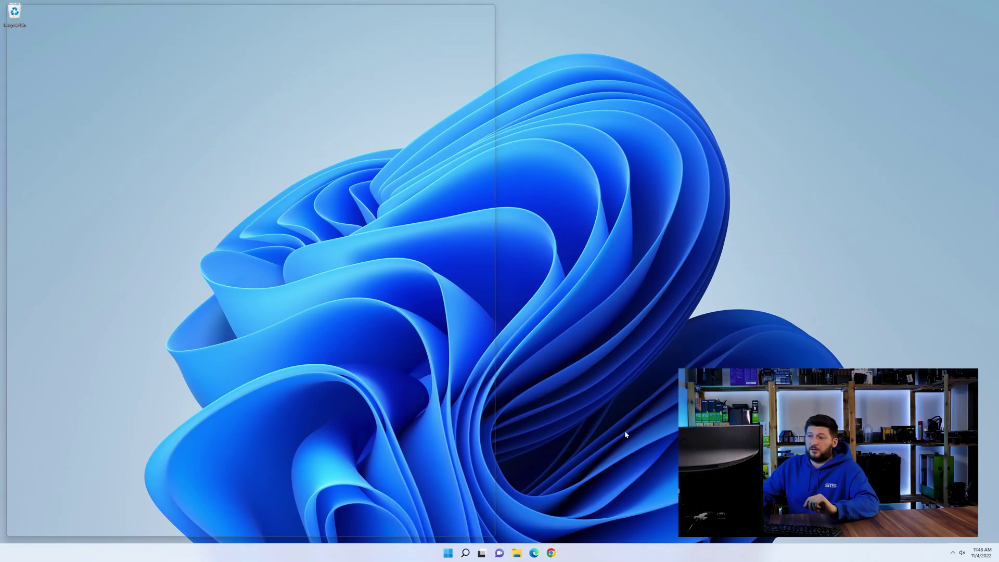
Step: Load the sts-tutorial zkemkeeper page and download zkemkeeper.dll (32-Bit).zip
text(https://sts-tutorial.com/download/zkemkeeper)
key(Return)
scroll(282, 318, down, 14)
scroll(282, 318, down, 20)
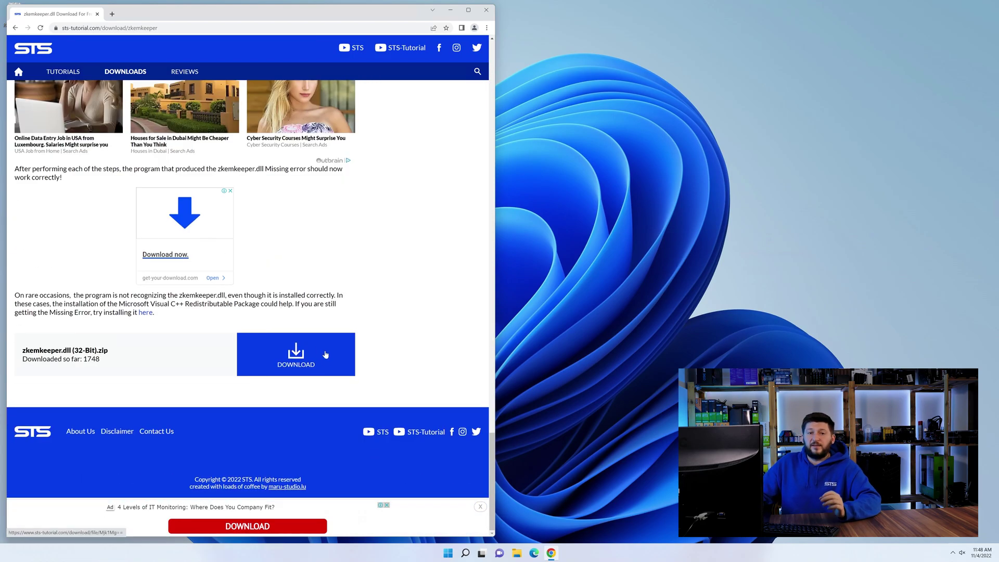
click(288, 362)
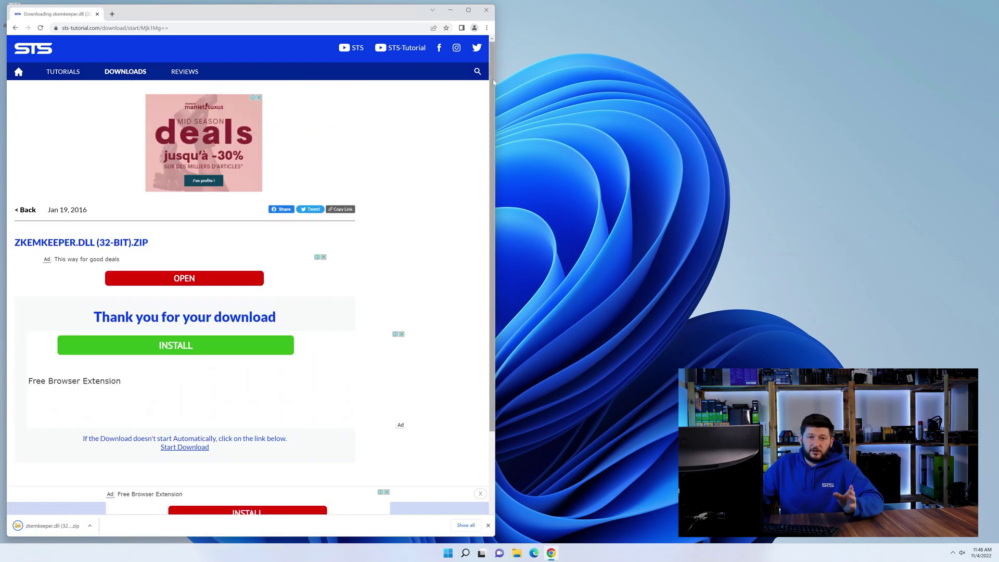
click(491, 14)
Step: Open the zip's 32-Bit folder, plus a second Explorer window at C:\Windows
drag(240, 298, 443, 301)
double_click(437, 378)
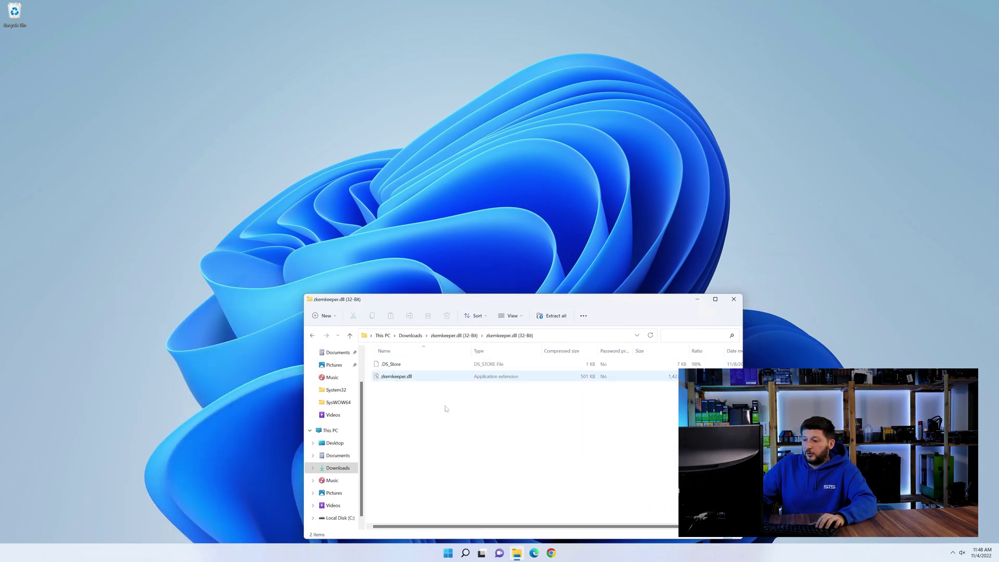
middle_click(521, 554)
click(340, 178)
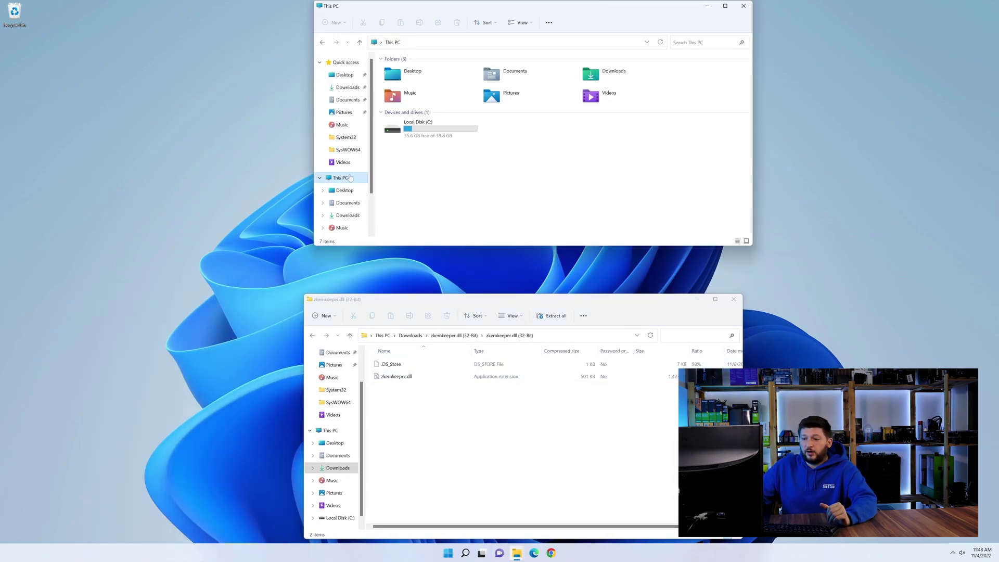
double_click(454, 132)
double_click(452, 147)
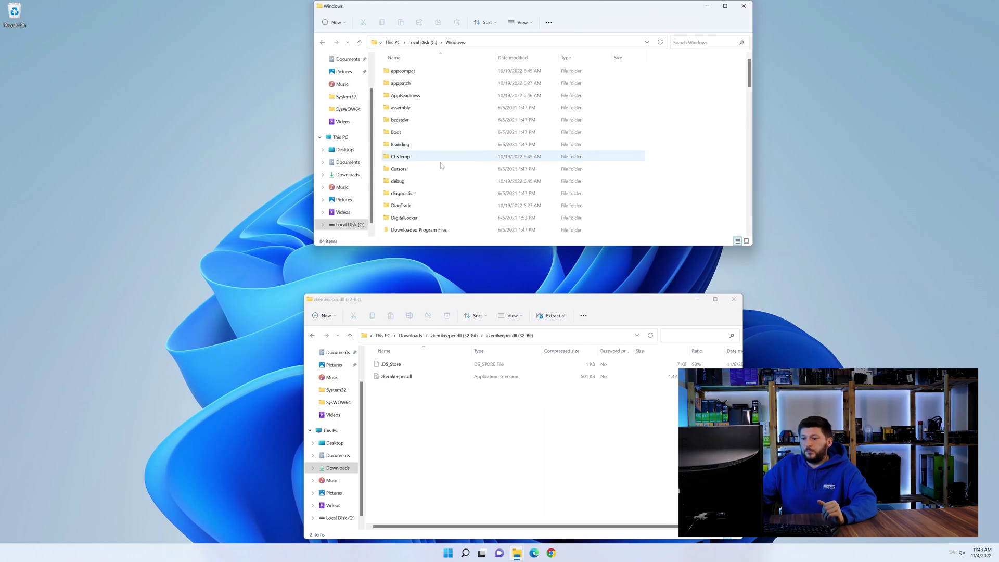
scroll(407, 179, down, 10)
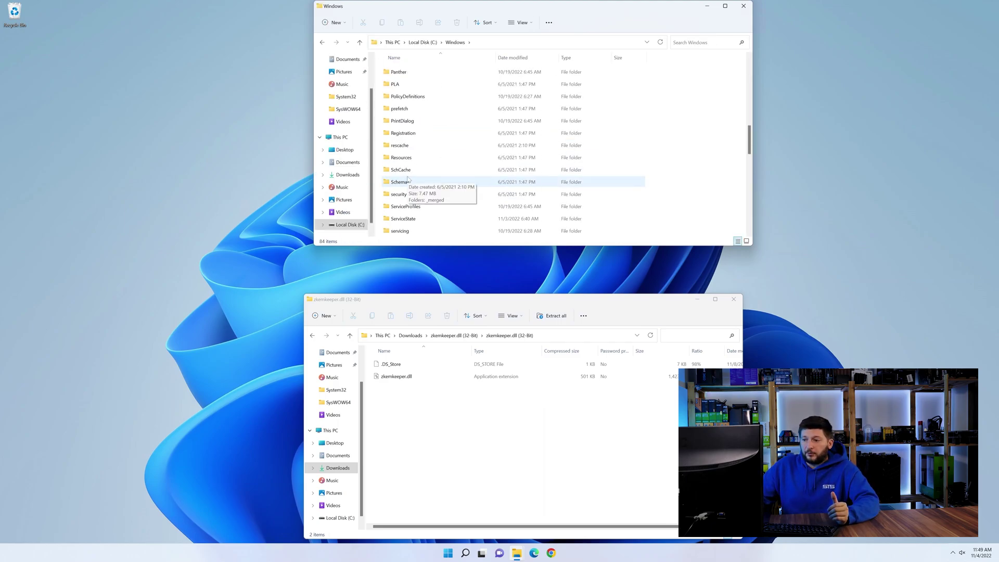
scroll(411, 151, down, 4)
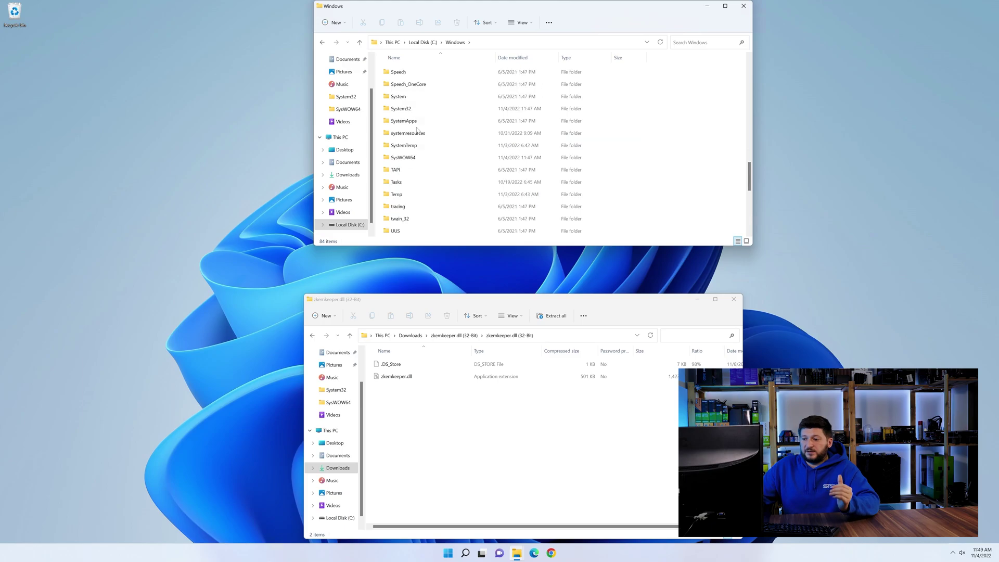
Step: Drag zkemkeeper.dll into SysWOW64 and System32, then close both Explorer windows
click(413, 158)
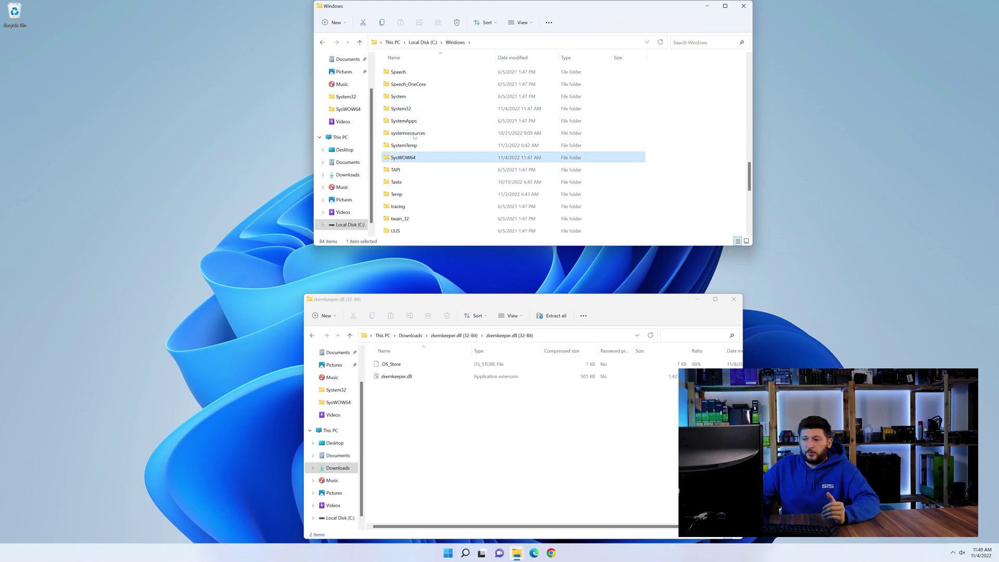
click(416, 108)
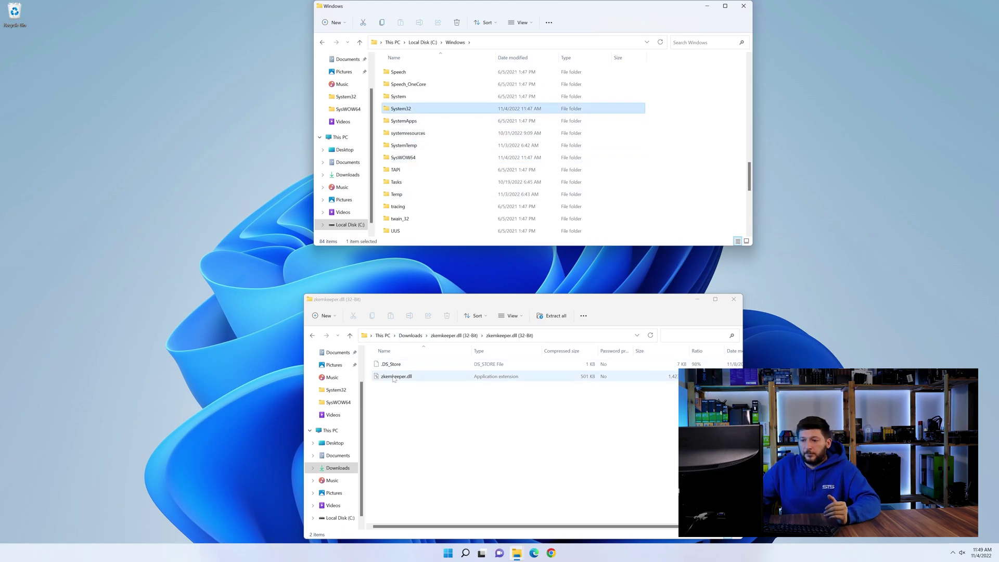
drag(397, 376, 414, 162)
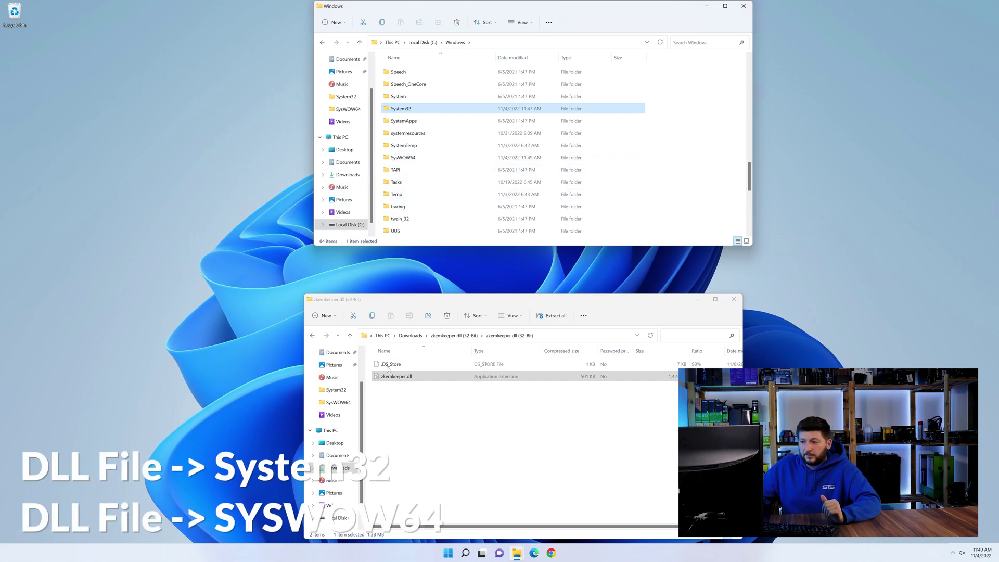
drag(396, 376, 399, 109)
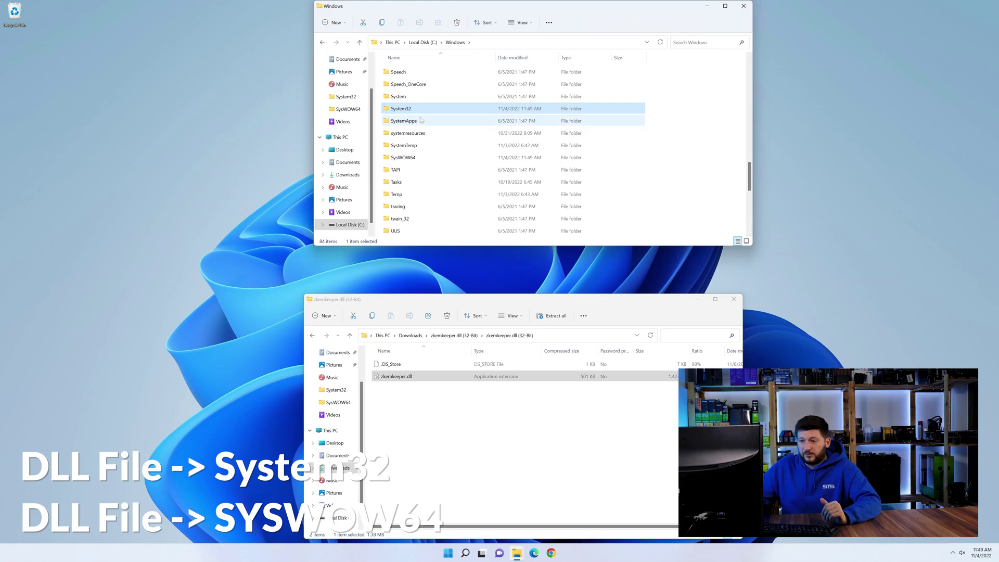
click(739, 7)
click(733, 299)
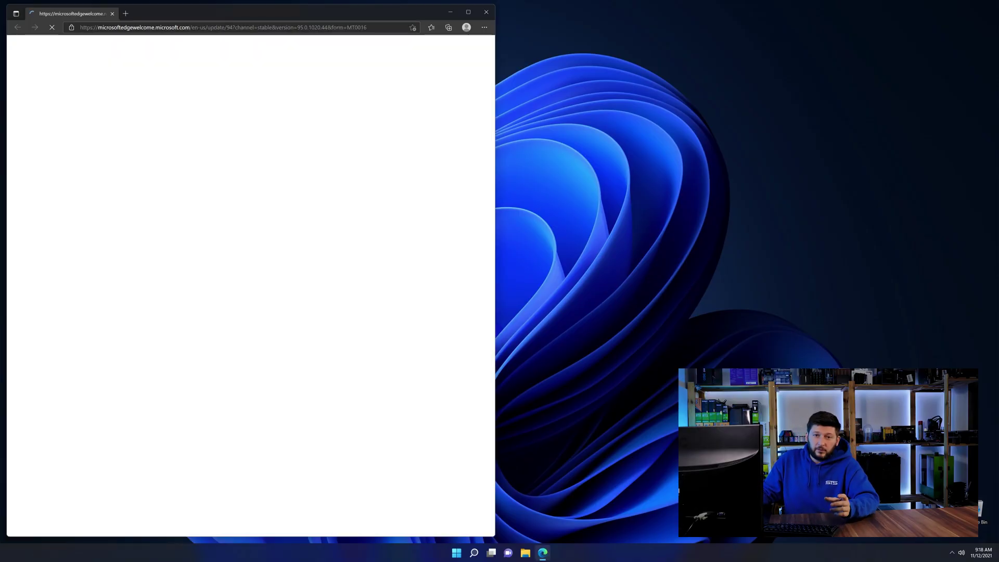
Step: Load the STS credistributable2019 page and scroll down to its Visual C++ download buttons
click(276, 27)
text(https://www.sts-tutorial.com/download/credistributable2019)
key(Return)
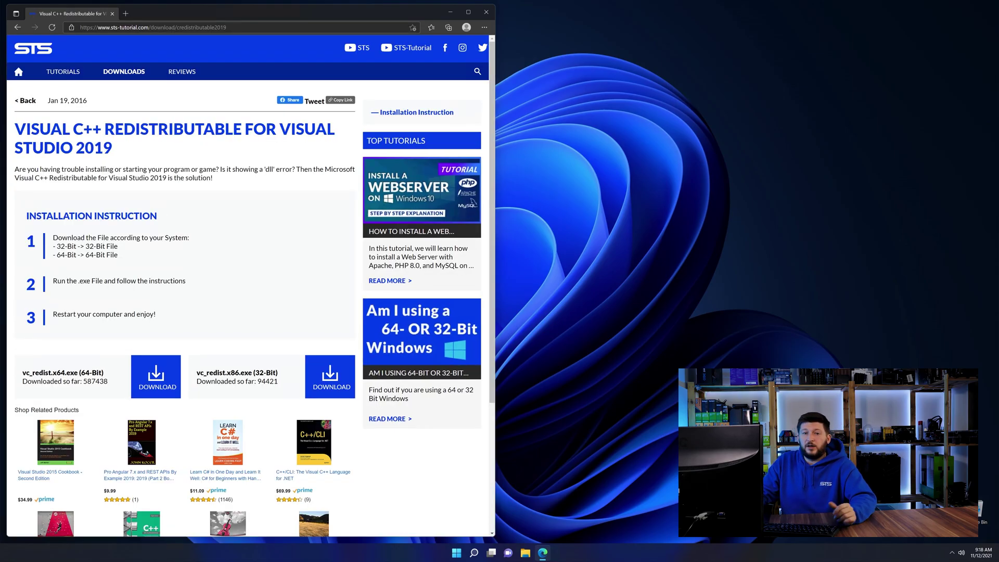
scroll(178, 342, down, 3)
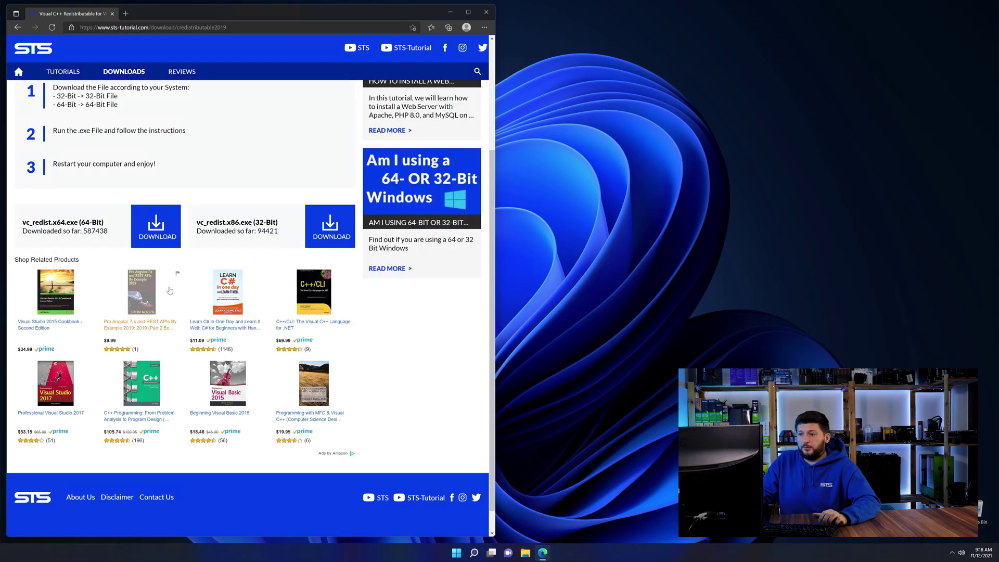
click(343, 237)
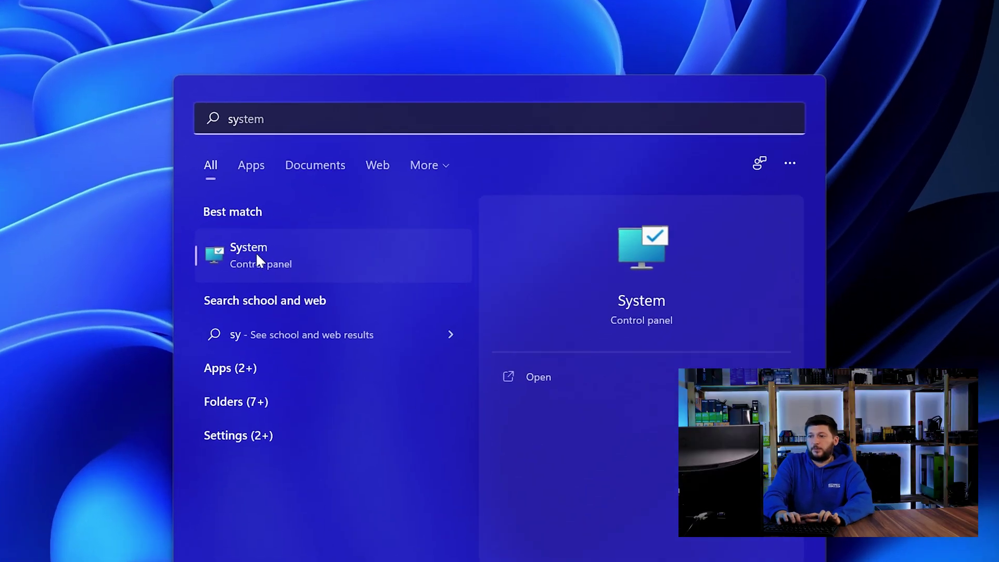
Step: Open System > About and highlight '64-bit' in the System type line
click(288, 257)
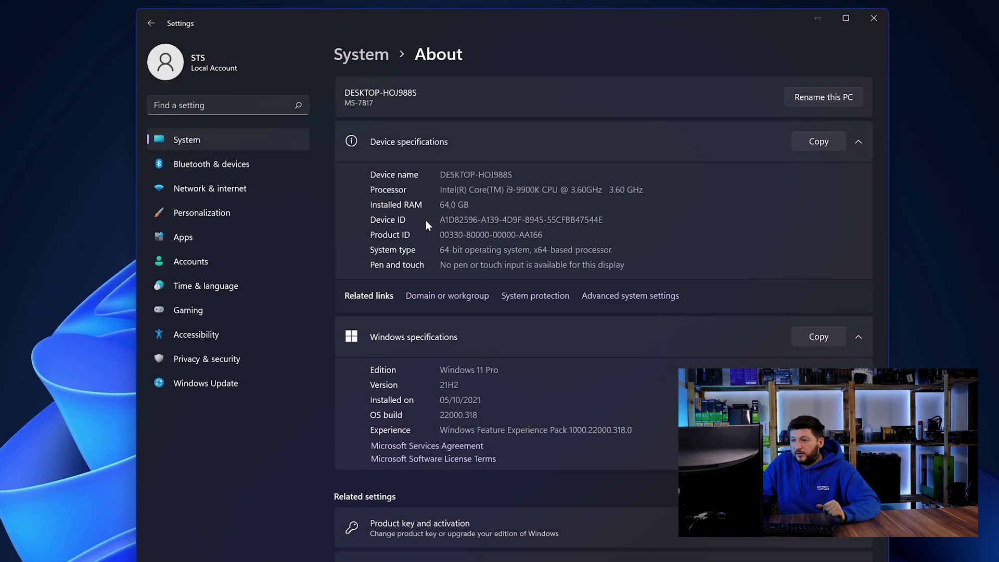
drag(439, 250, 452, 251)
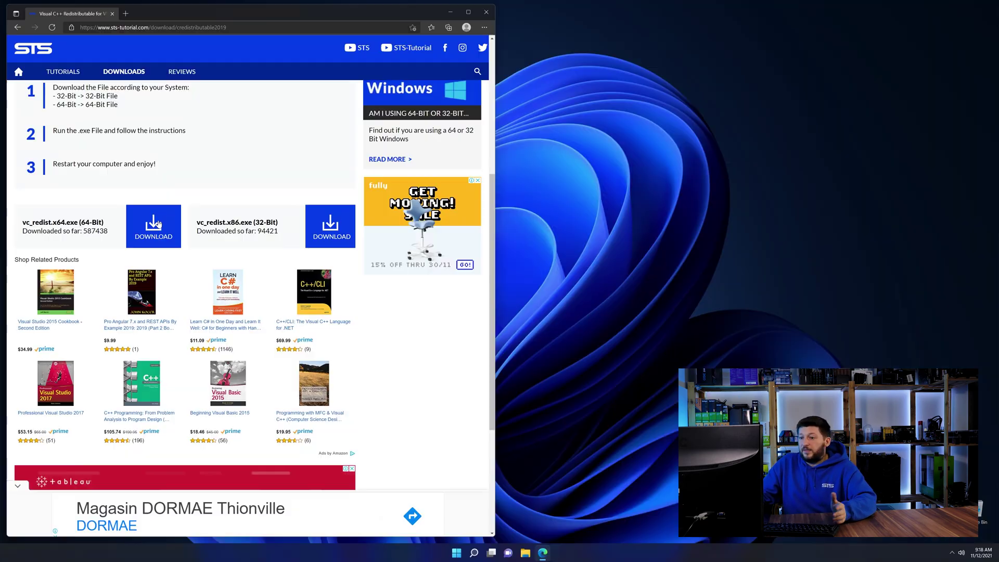
Step: Download vc_redist.x64.exe (64-Bit), skipping the advert, and launch the installer
click(159, 223)
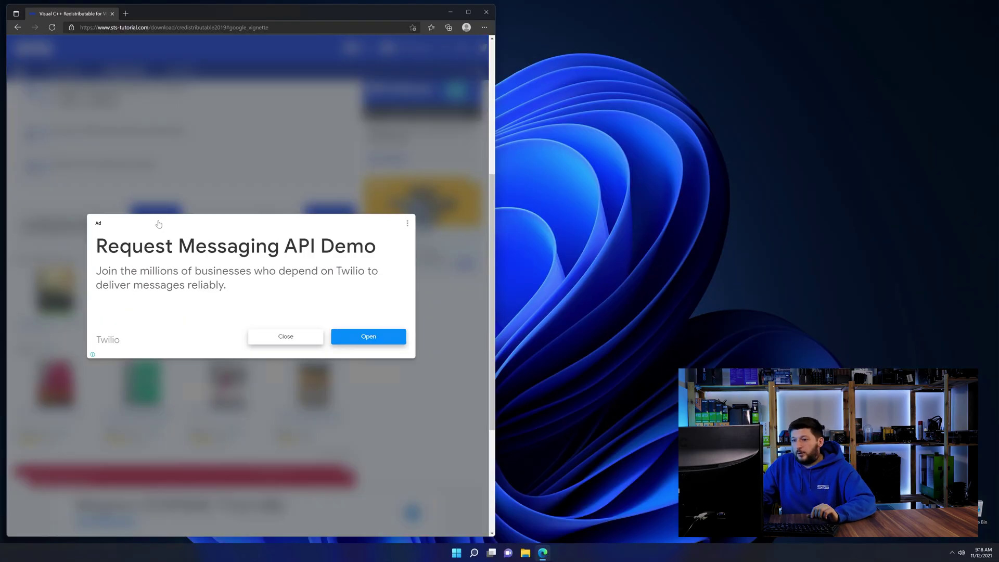
click(273, 338)
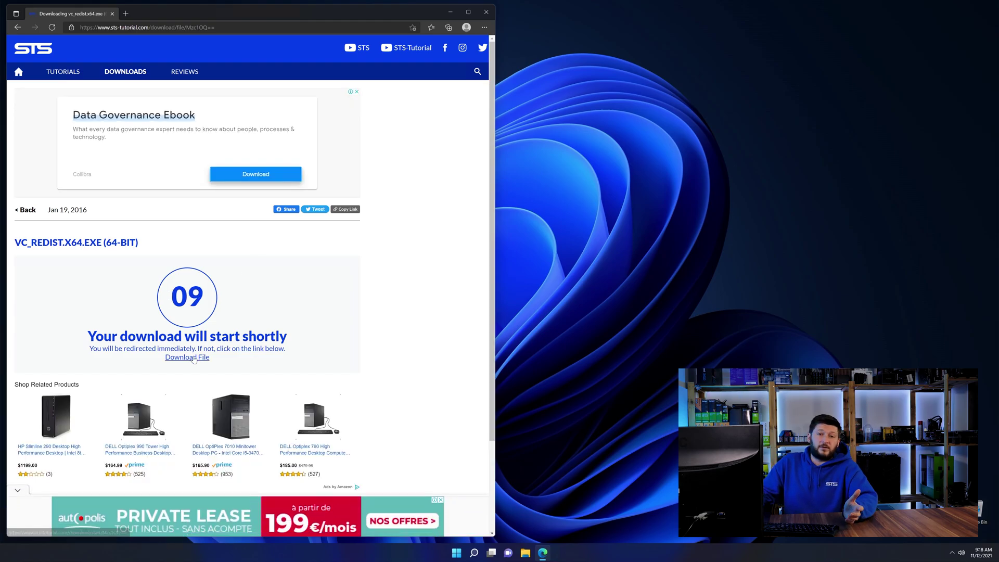
click(191, 357)
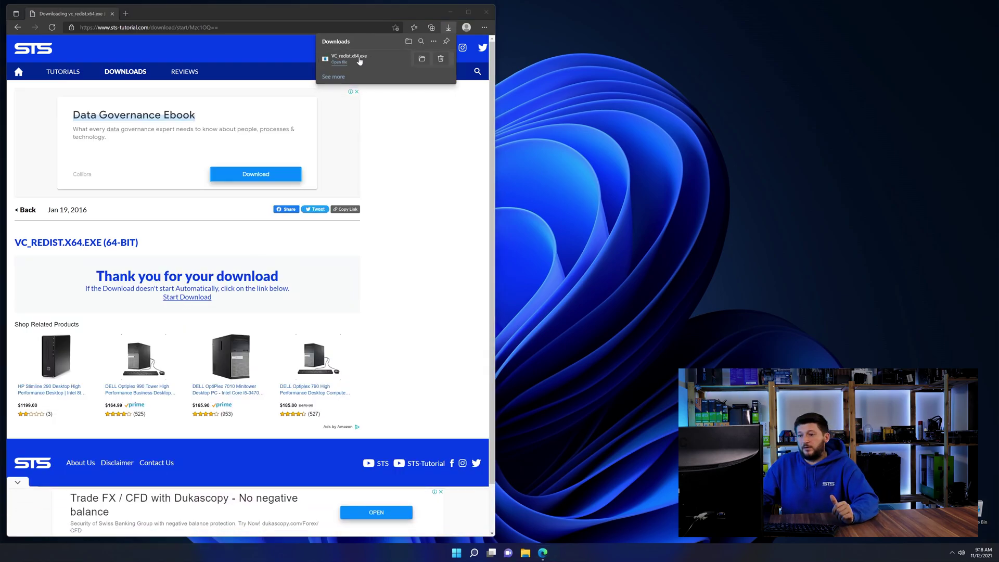
click(374, 62)
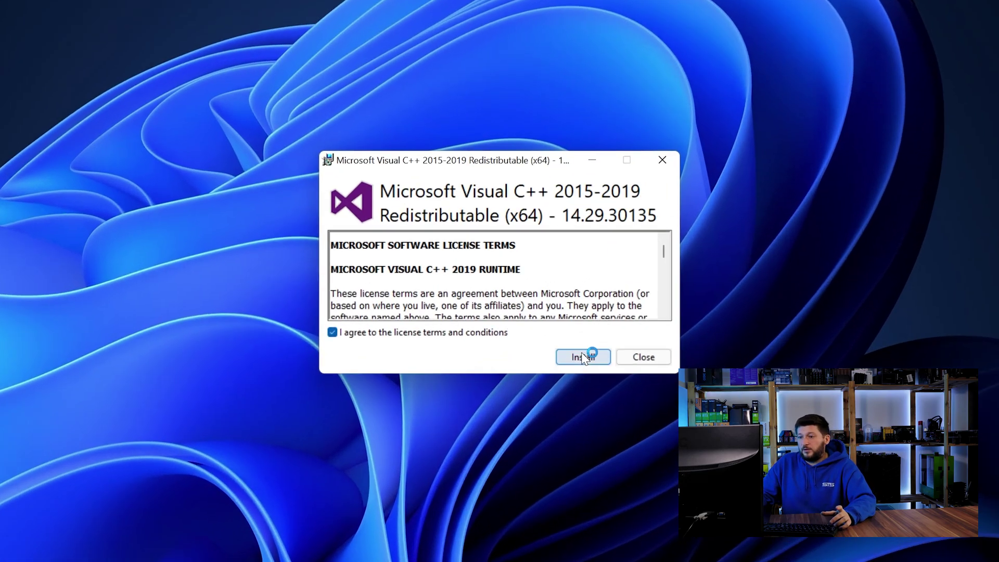
Step: Start installing Microsoft Visual C++ 2015-2019 Redistributable (x64) with the license accepted
click(583, 356)
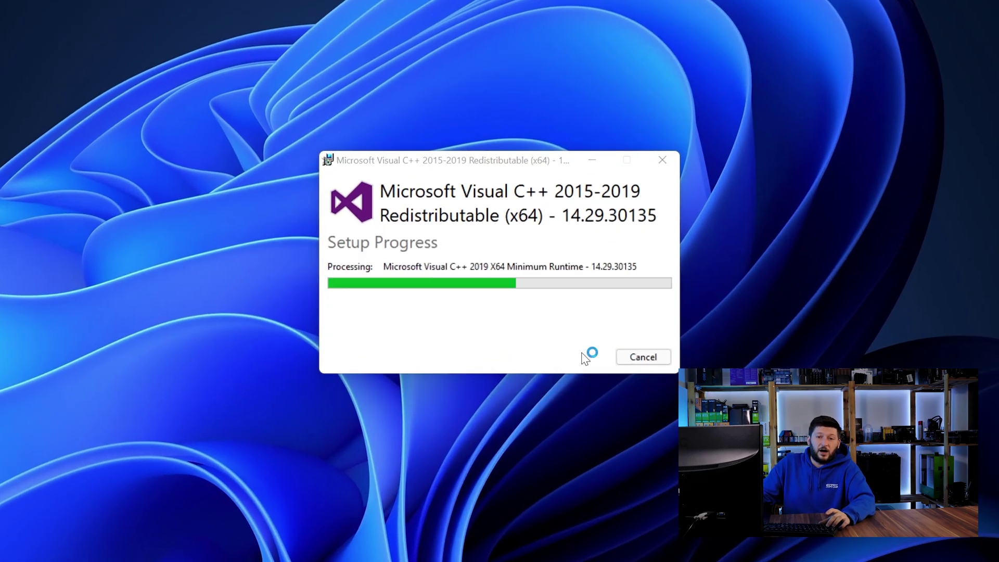